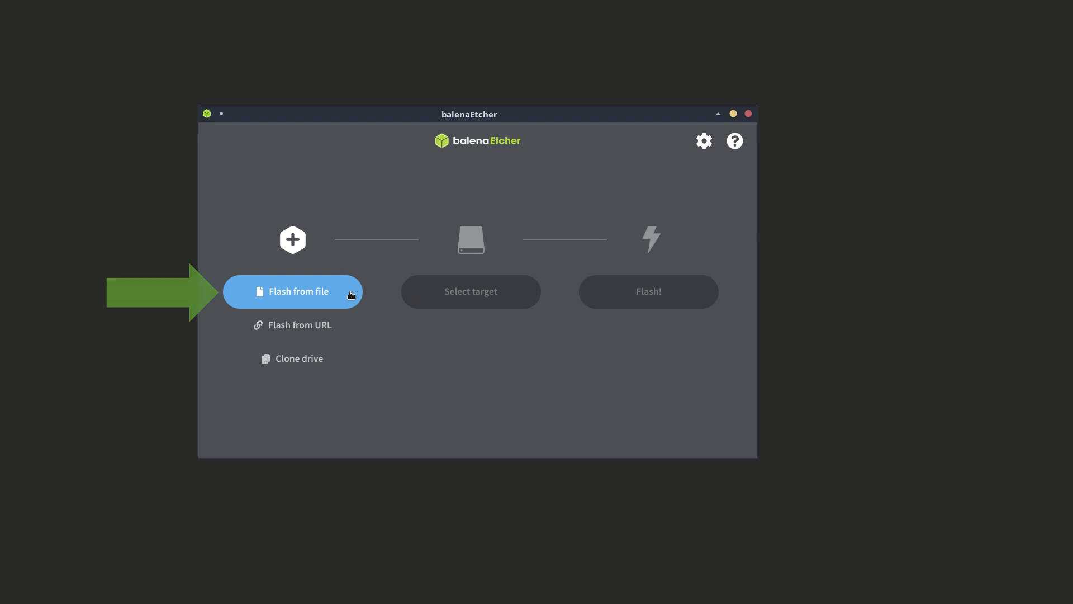
Step: Choose hedgehog-24.04.0.iso as the image to flash and the Patriot Memory drive at /dev/sdd as the target
{"action": "left_click", "coordinate": [351, 293]}
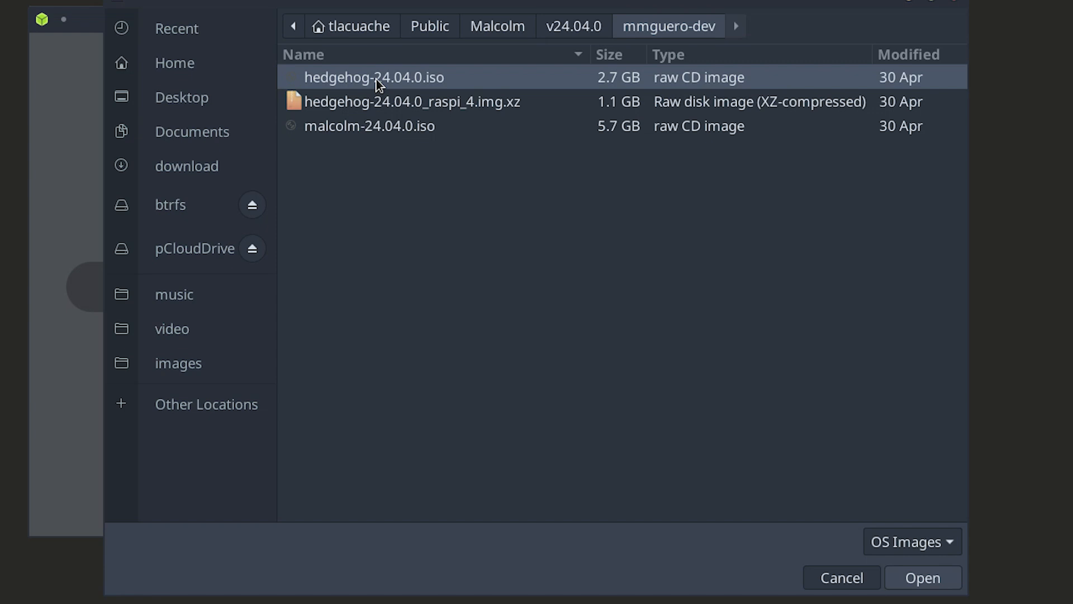
{"action": "double_click", "coordinate": [377, 79]}
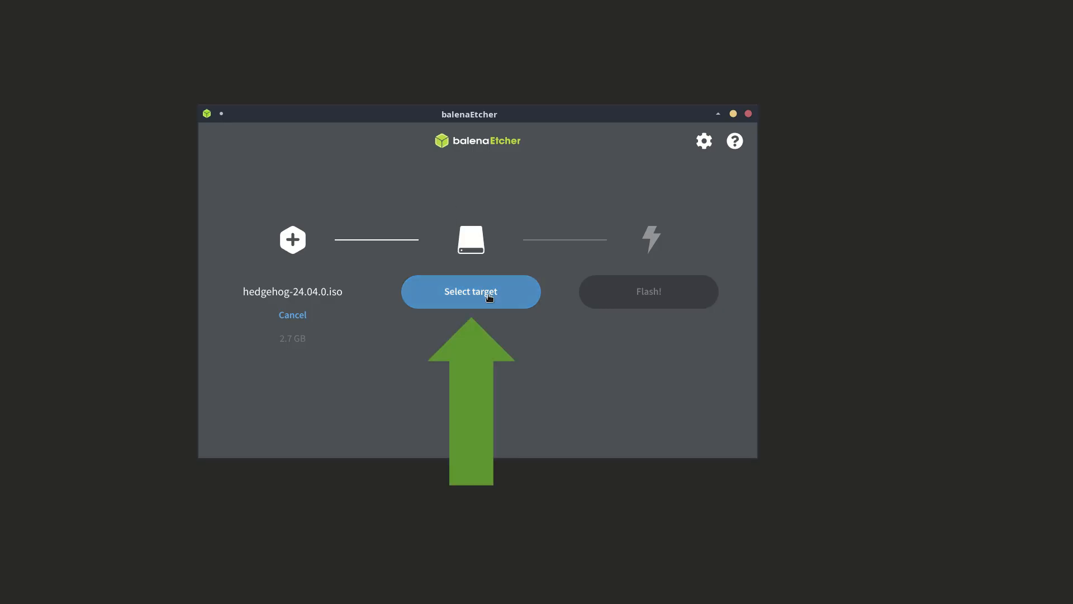
{"action": "left_click", "coordinate": [490, 296]}
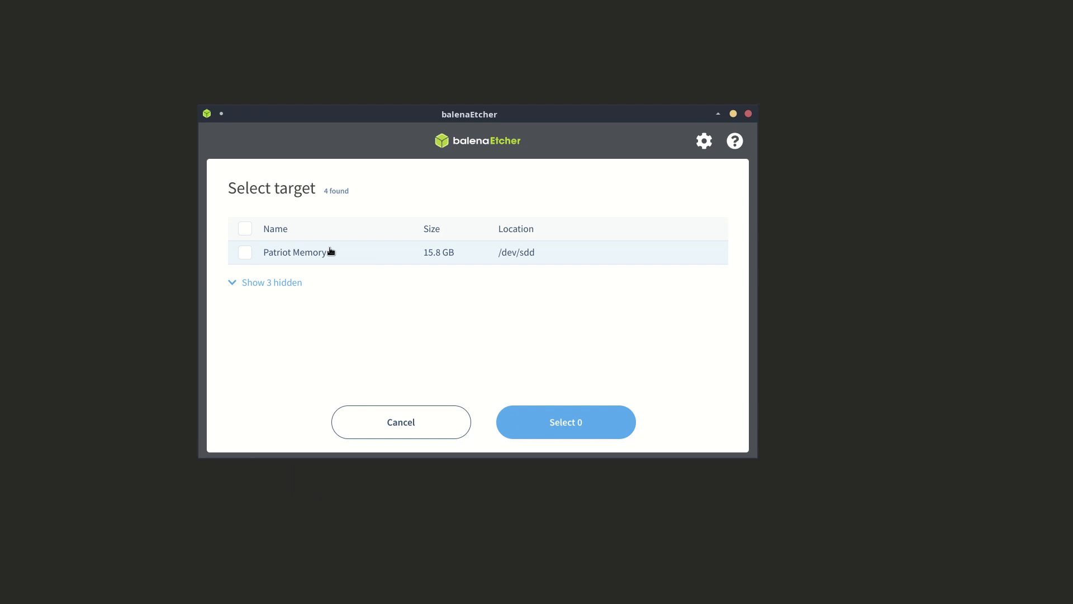
{"action": "left_click", "coordinate": [245, 253]}
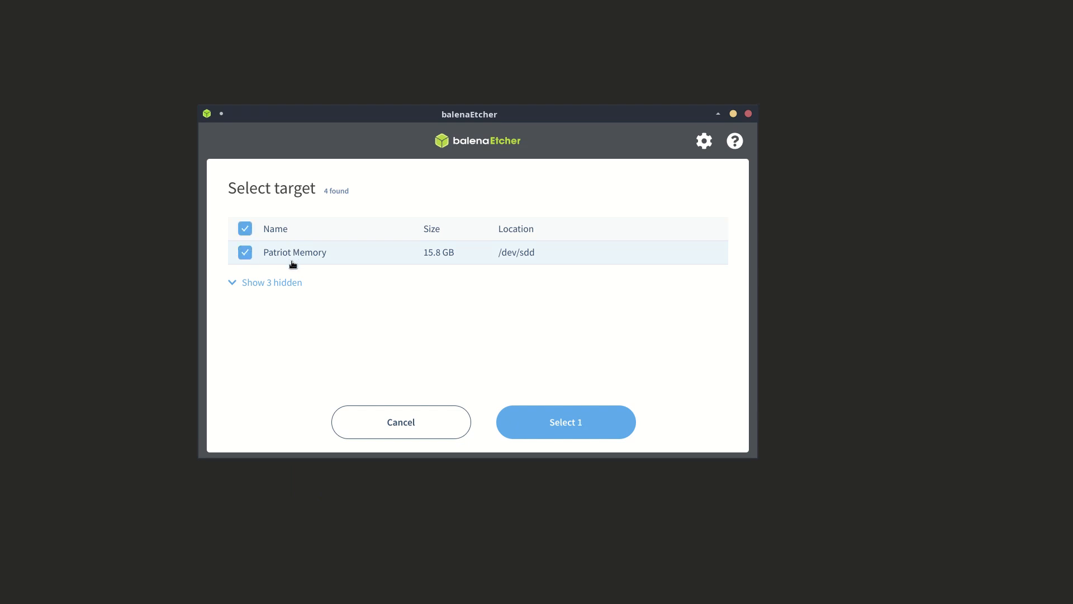
{"action": "left_click", "coordinate": [551, 420]}
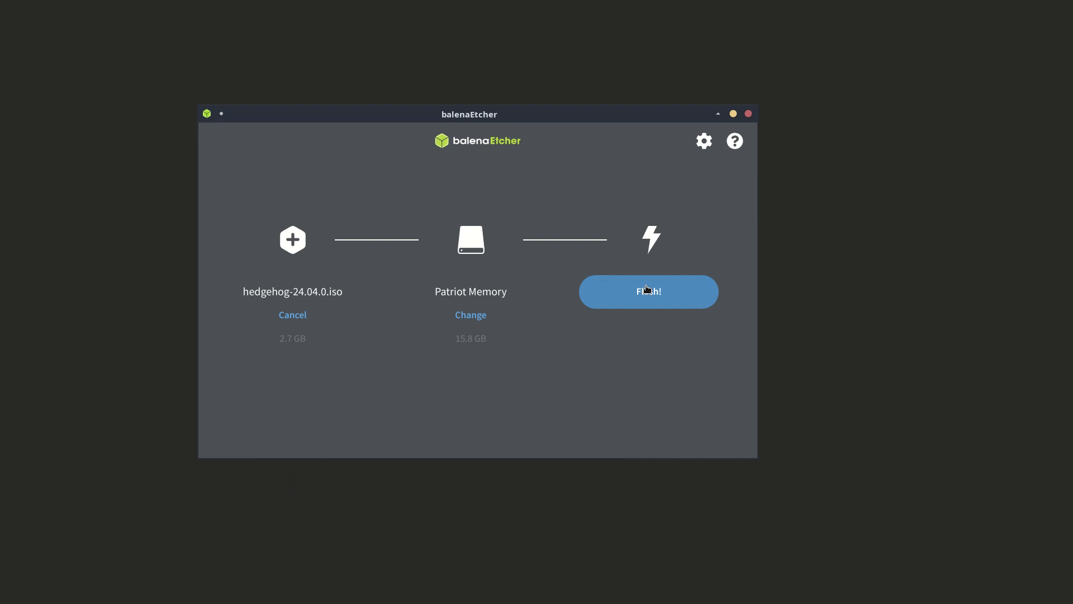
Step: Start flashing the image to the USB drive and authenticate with the account password
{"action": "left_click", "coordinate": [647, 289]}
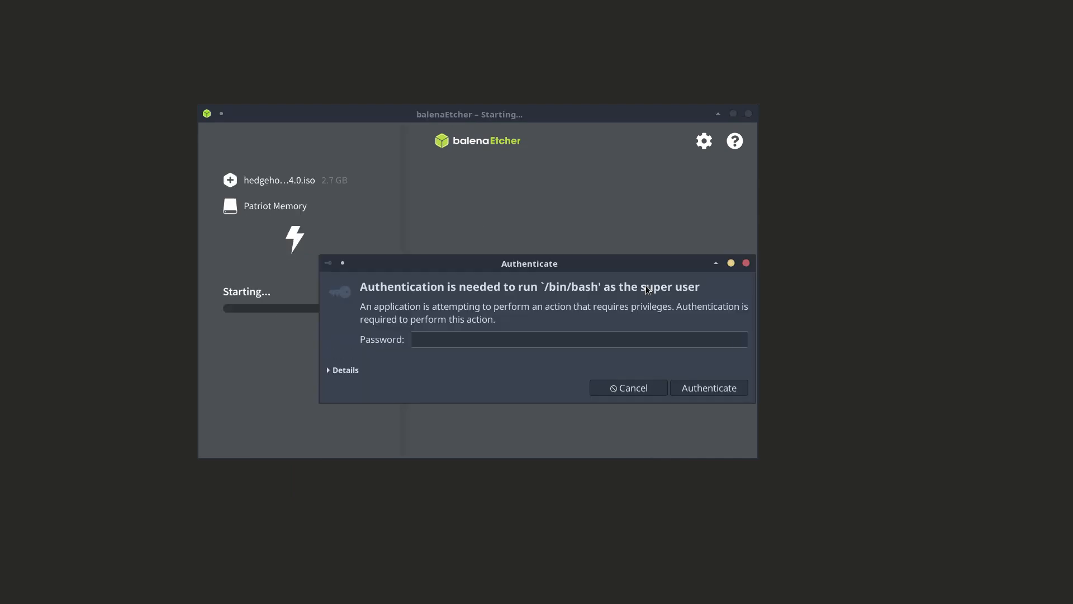
{"action": "type", "text": "********"}
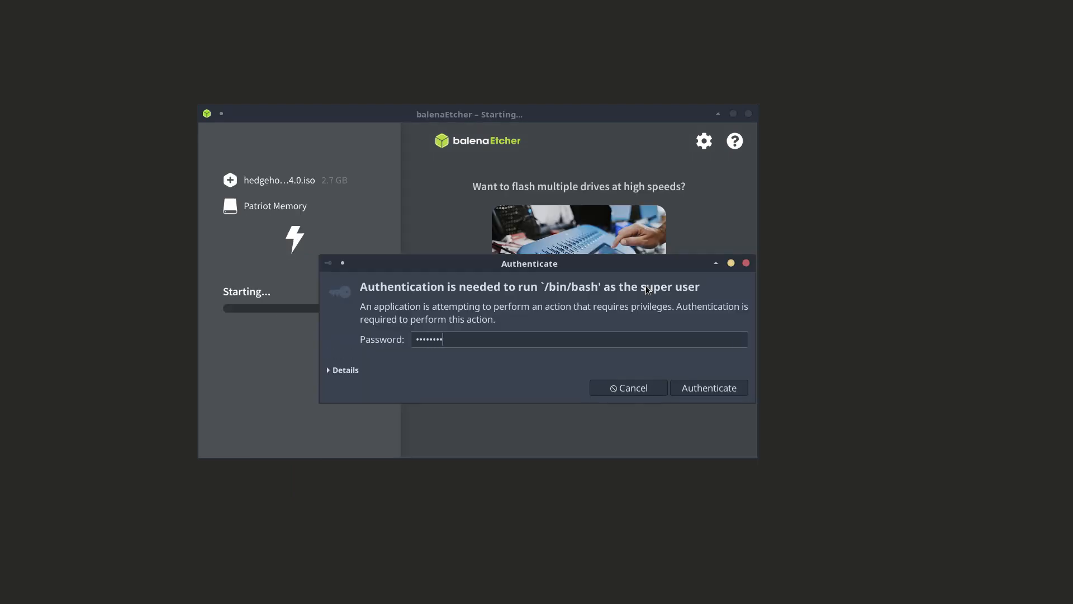
{"action": "key", "text": "Return"}
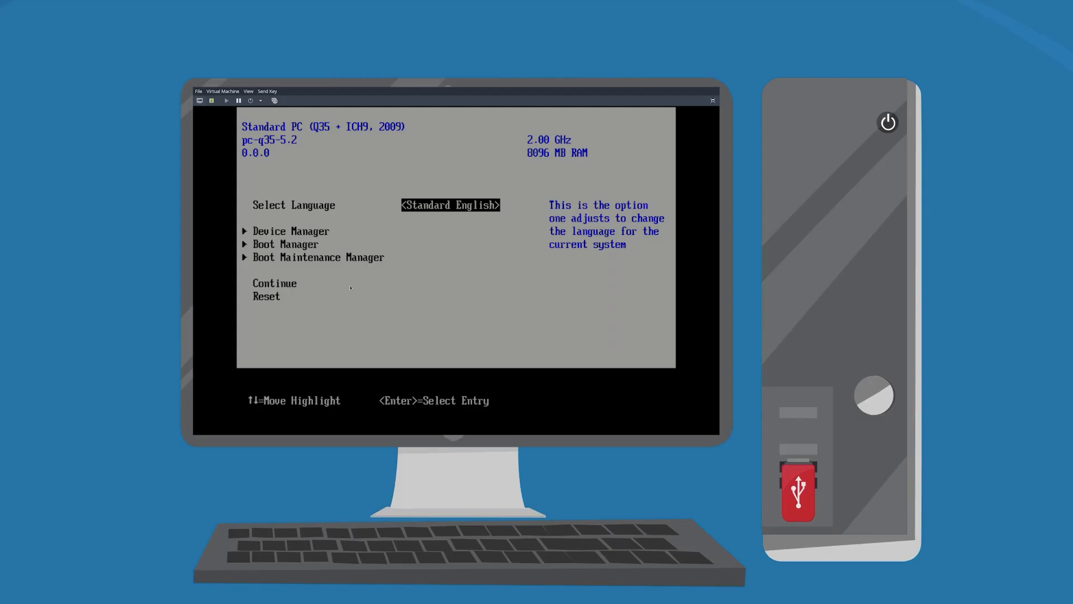
Step: Boot the machine from the UEFI QEMU DVD-ROM QM00001 device through the firmware's Boot Manager
{"action": "key", "text": "Down"}
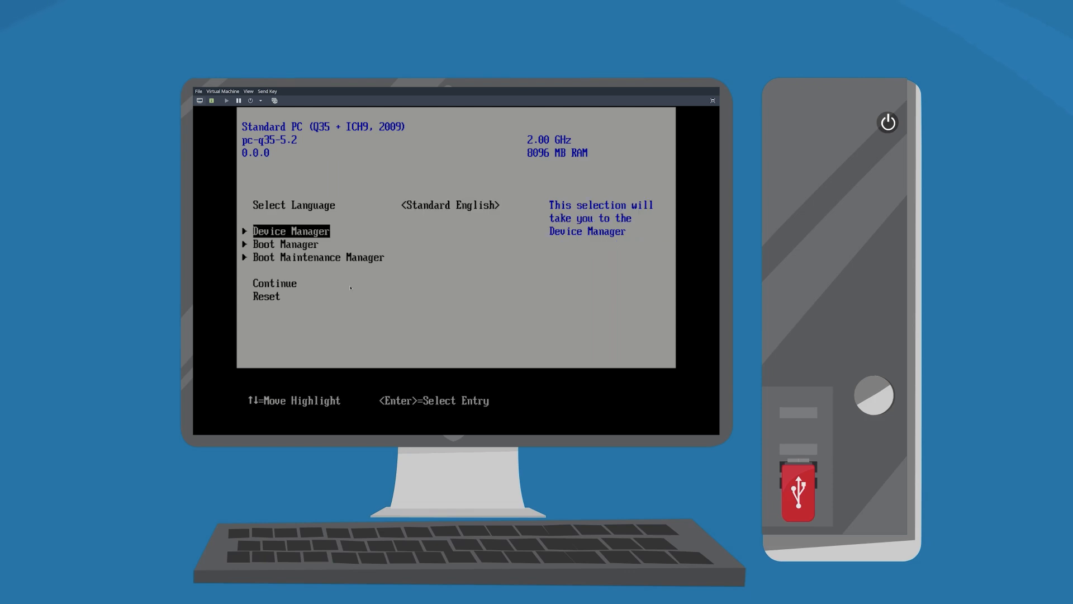
{"action": "key", "text": "Down"}
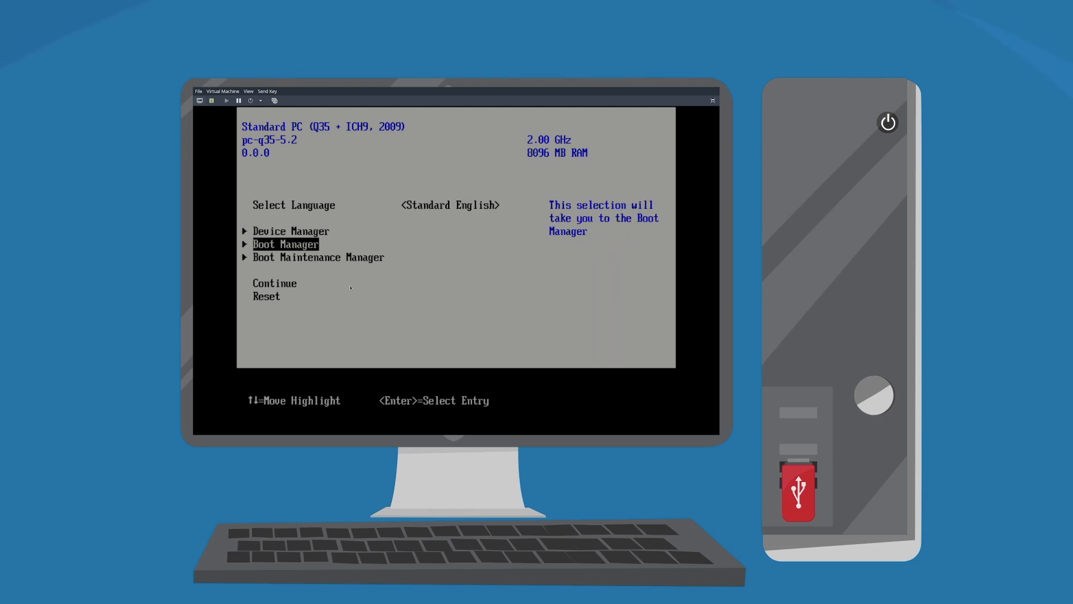
{"action": "key", "text": "Return"}
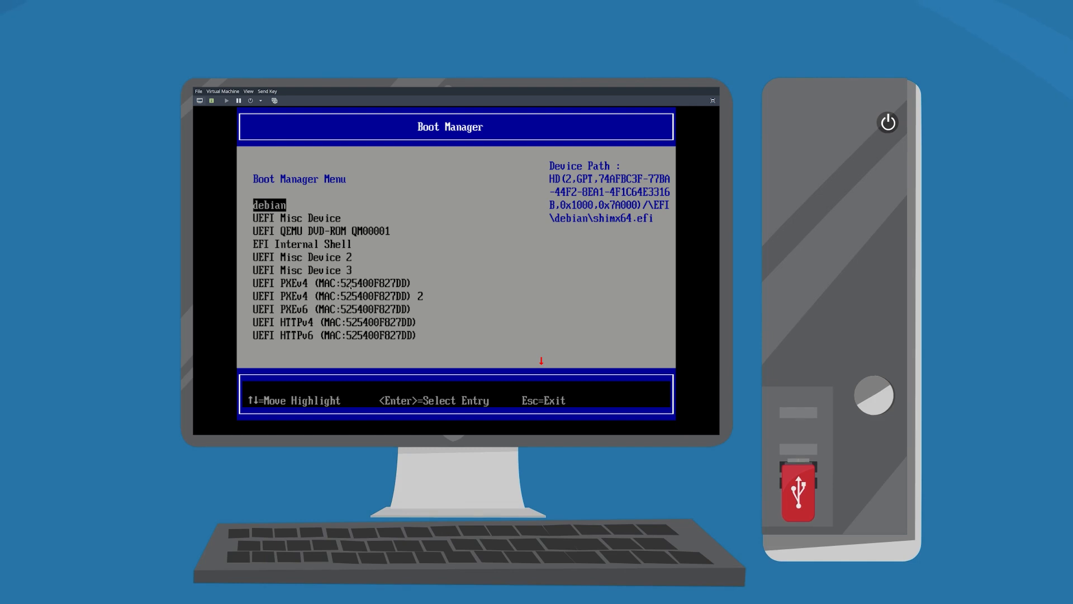
{"action": "key", "text": "Down"}
{"action": "key", "text": "Down"}
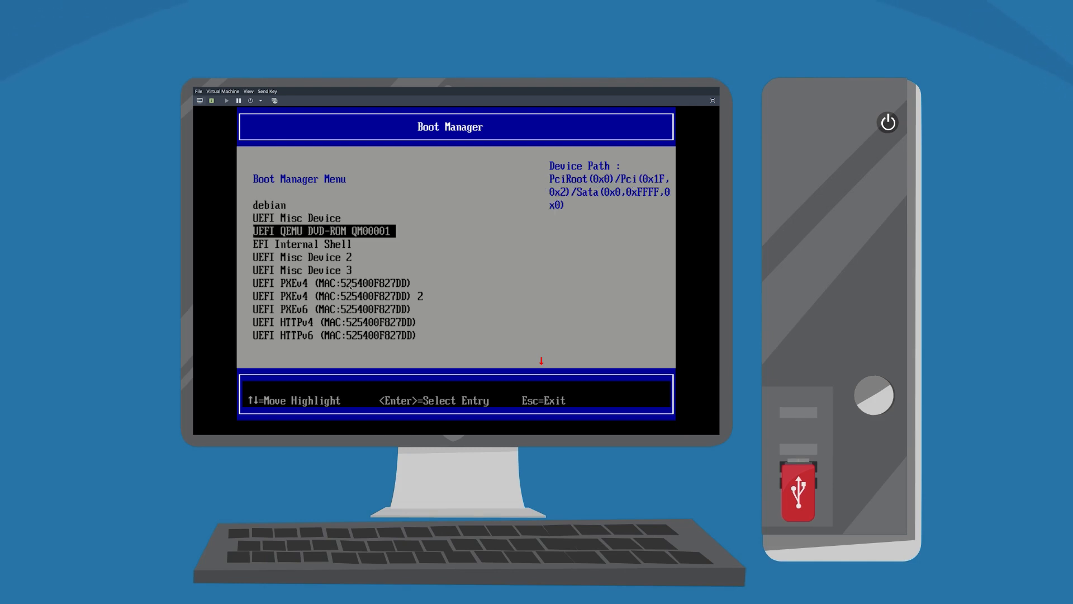
{"action": "key", "text": "Return"}
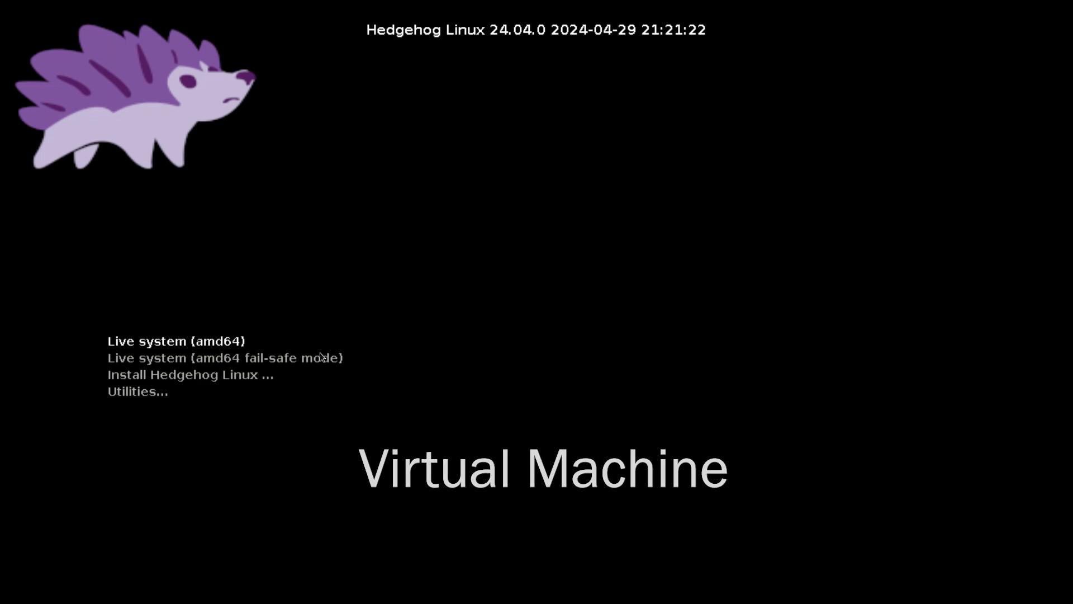
Step: Enter the Hedgehog Linux text installer from the boot menu and move through its install options
{"action": "key", "text": "Down"}
{"action": "key", "text": "Down"}
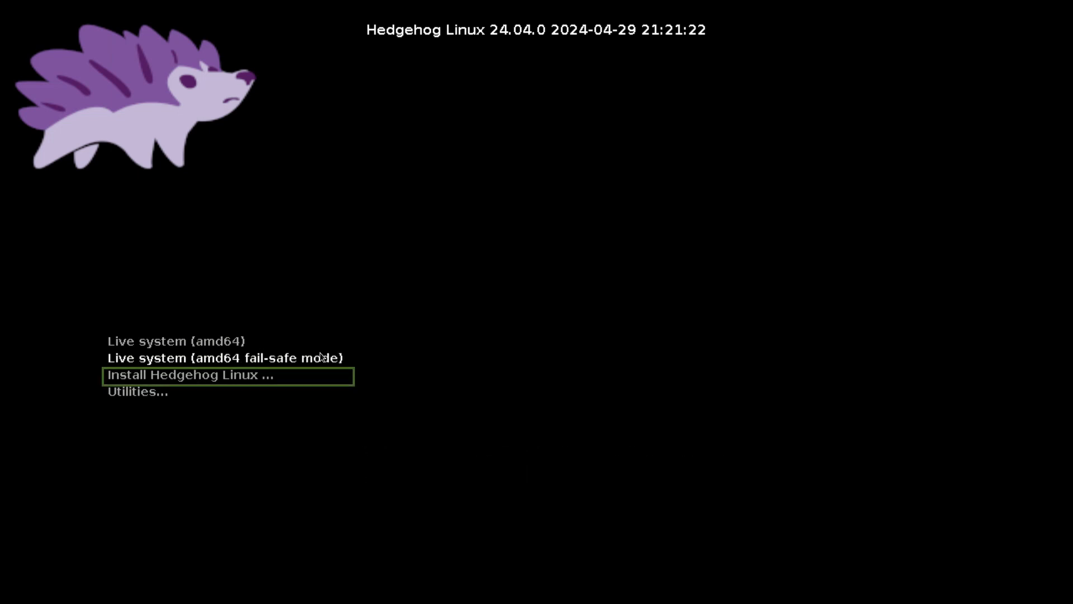
{"action": "key", "text": "Return"}
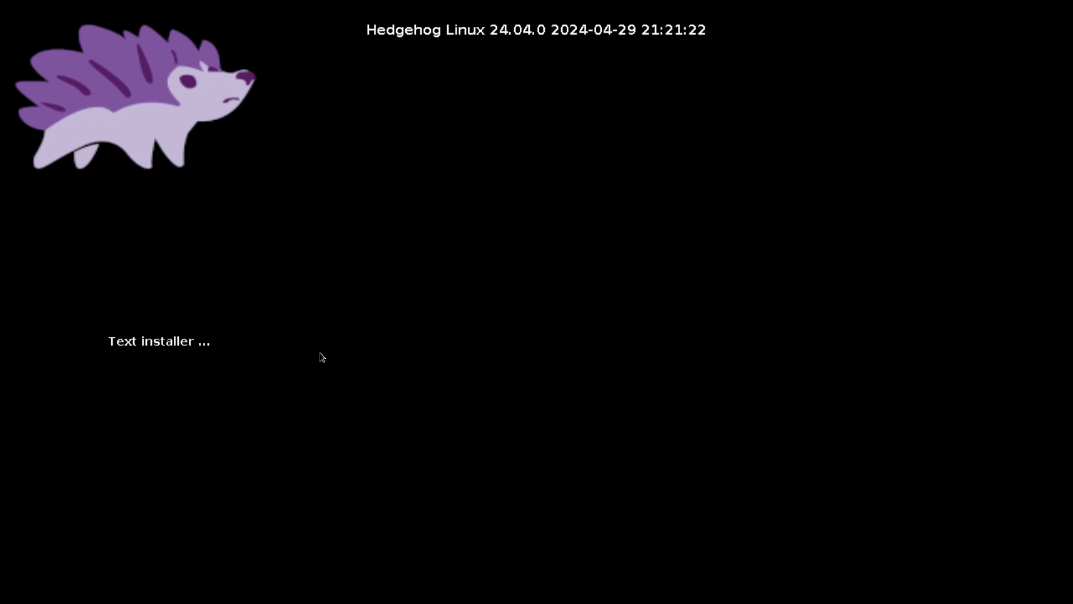
{"action": "key", "text": "Return"}
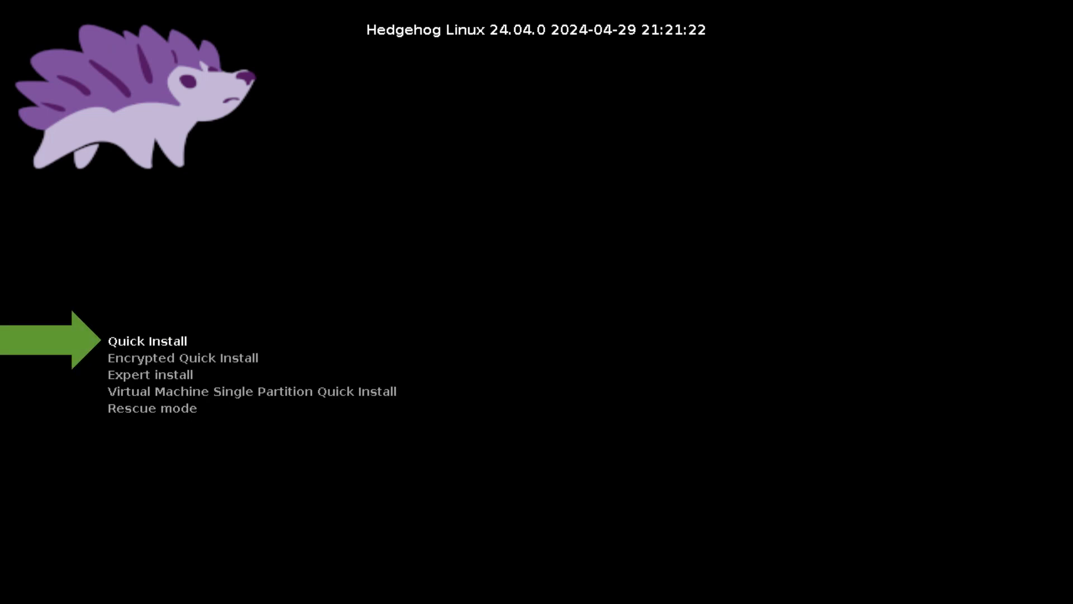
{"action": "key", "text": "Down"}
{"action": "key", "text": "Down"}
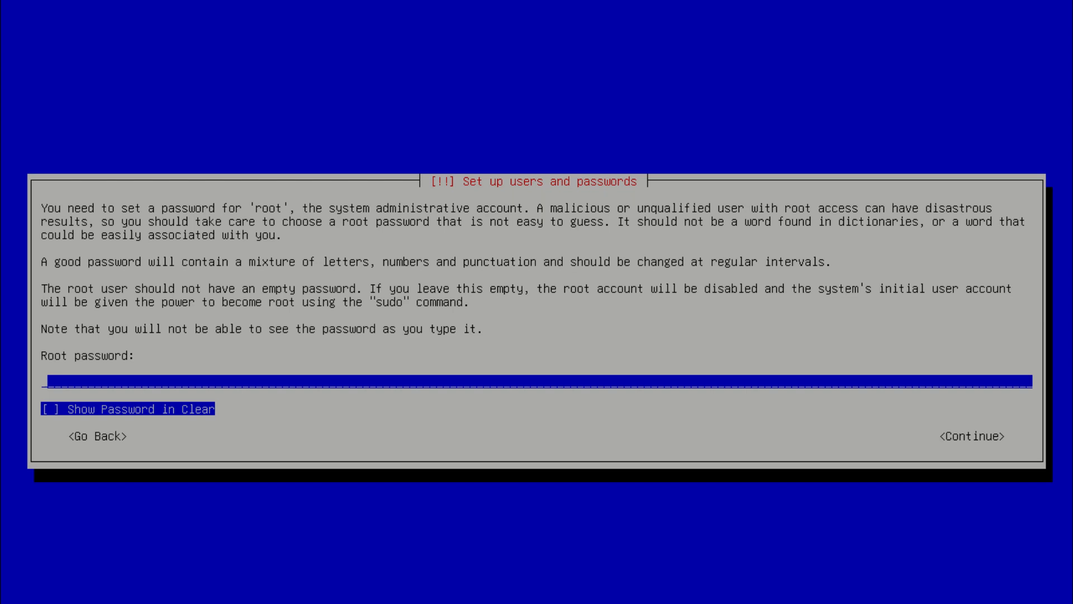
Step: Set and verify the root password, and enter a password for the new user account
{"action": "type", "text": "*******"}
{"action": "key", "text": "Return"}
{"action": "type", "text": "*********"}
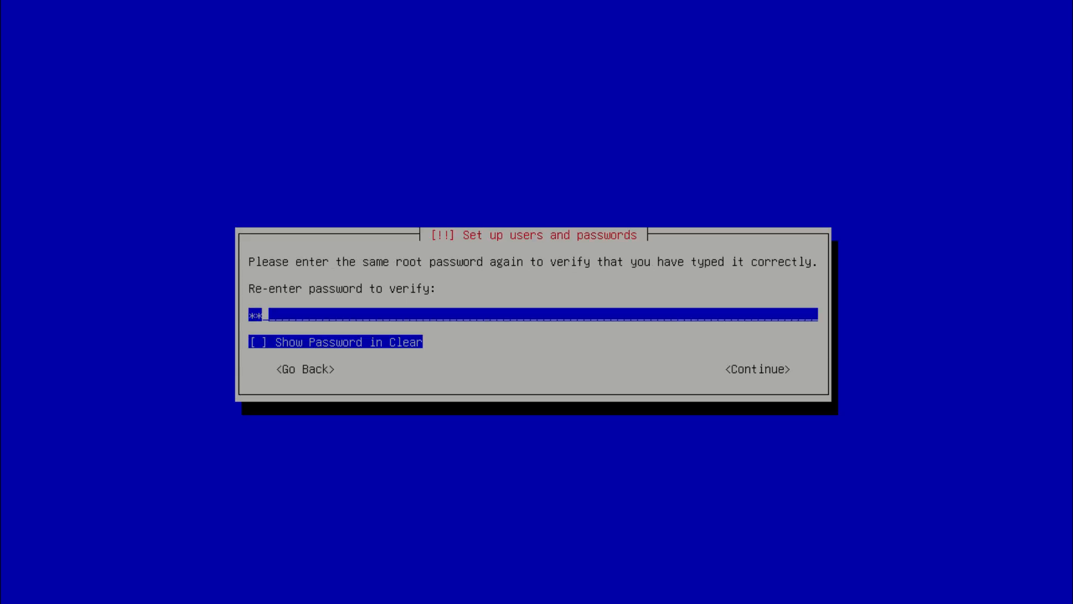
{"action": "key", "text": "Return"}
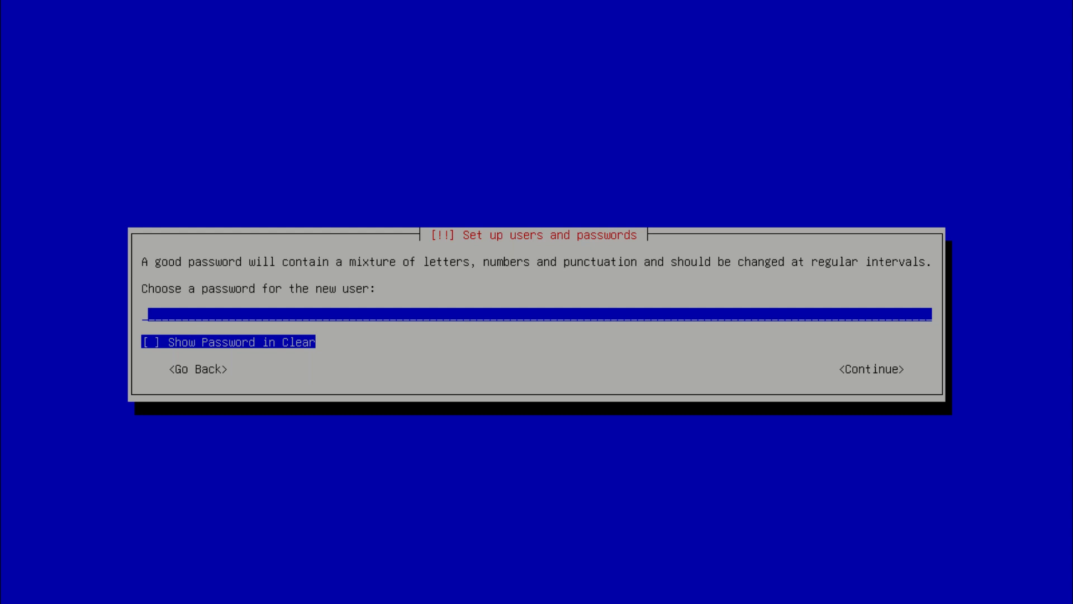
{"action": "type", "text": "*********"}
{"action": "key", "text": "Return"}
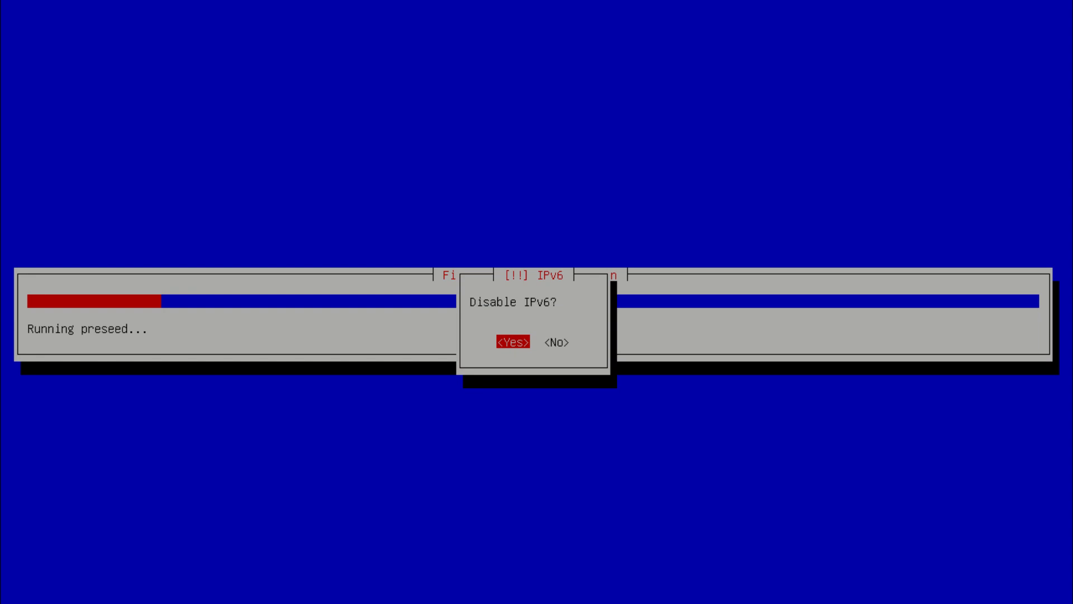
Step: Answer the installer's configuration questions: disable IPv6, allow GUI autologin, and decline idle locking, the DoD banner and SSH password authentication
{"action": "key", "text": "Return"}
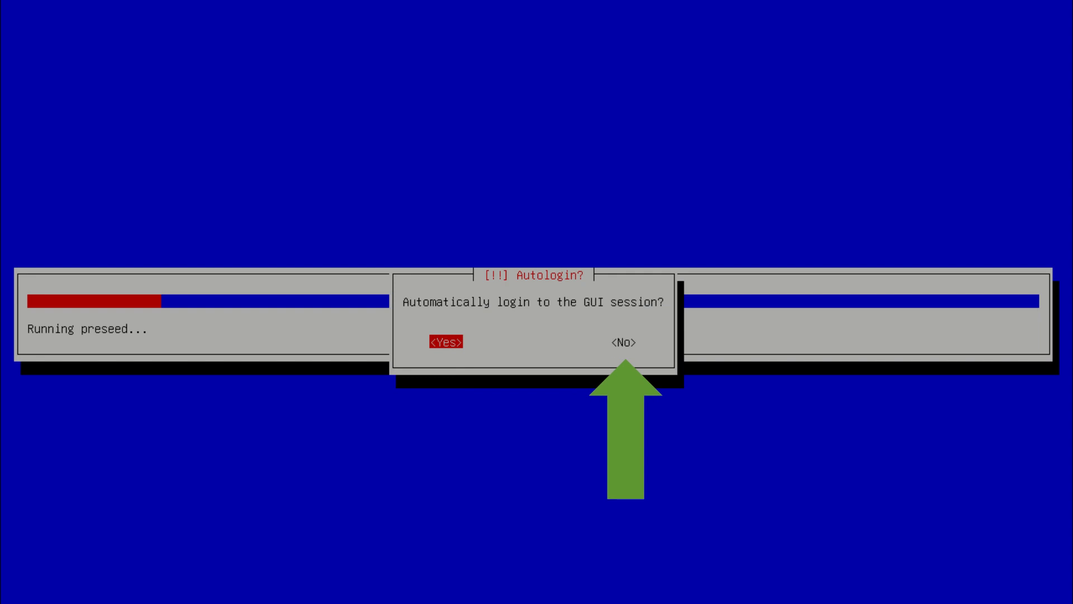
{"action": "key", "text": "Return"}
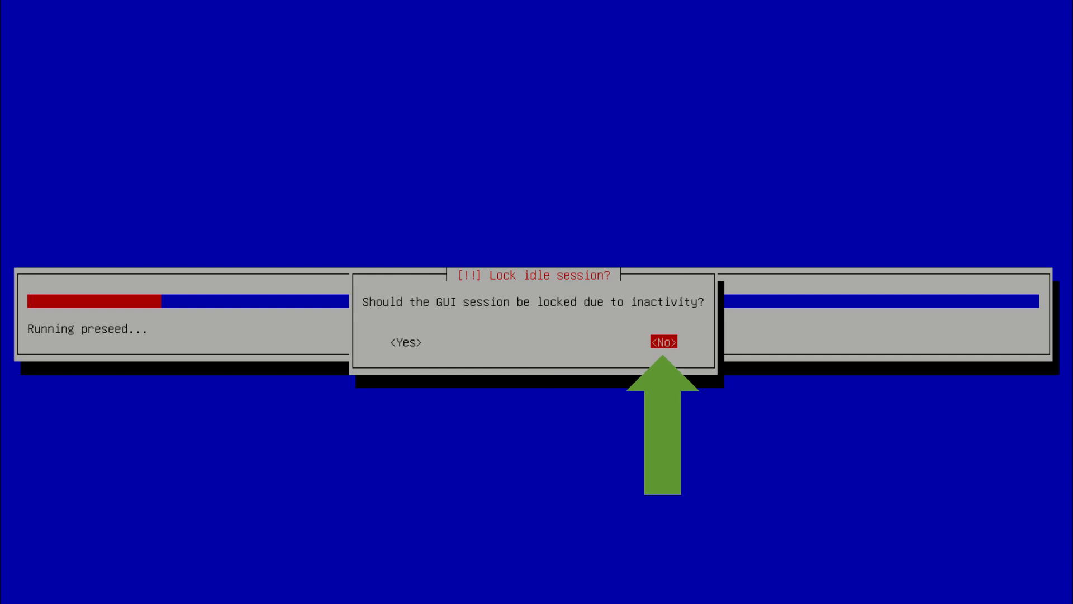
{"action": "key", "text": "Return"}
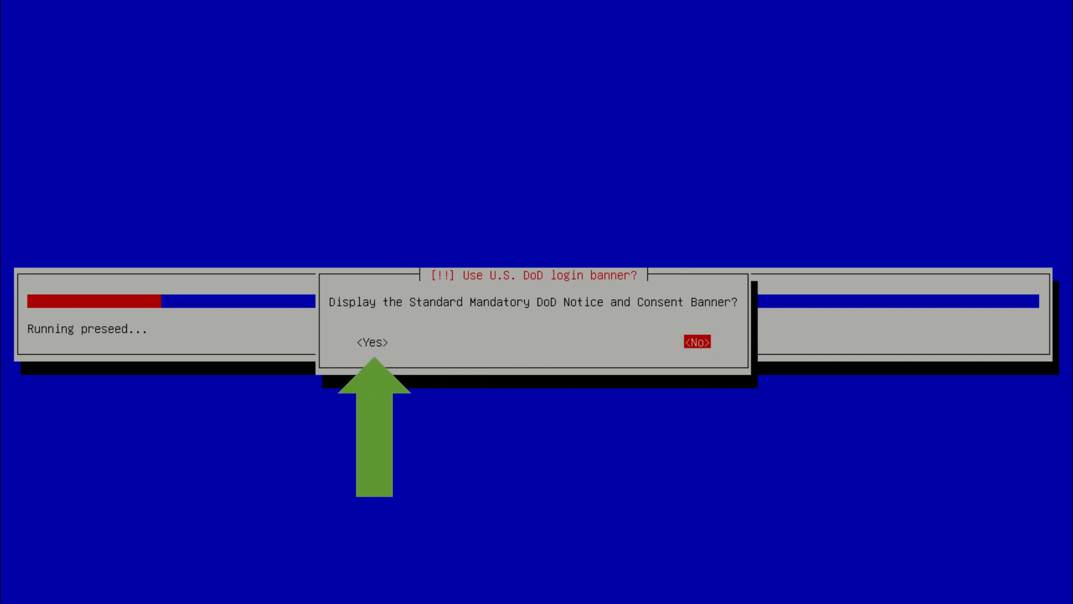
{"action": "key", "text": "Return"}
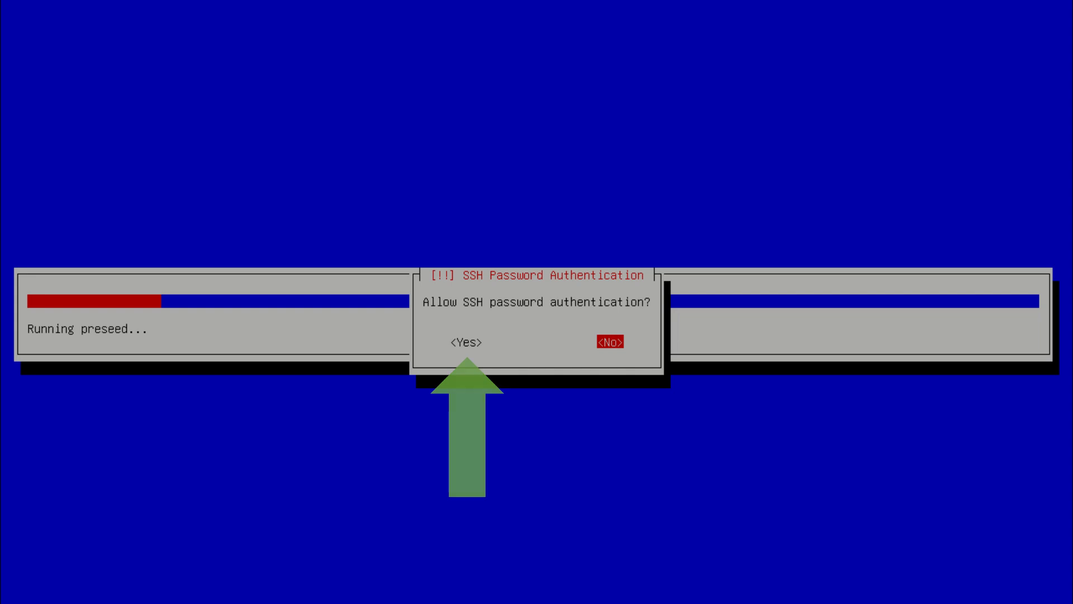
{"action": "key", "text": "Return"}
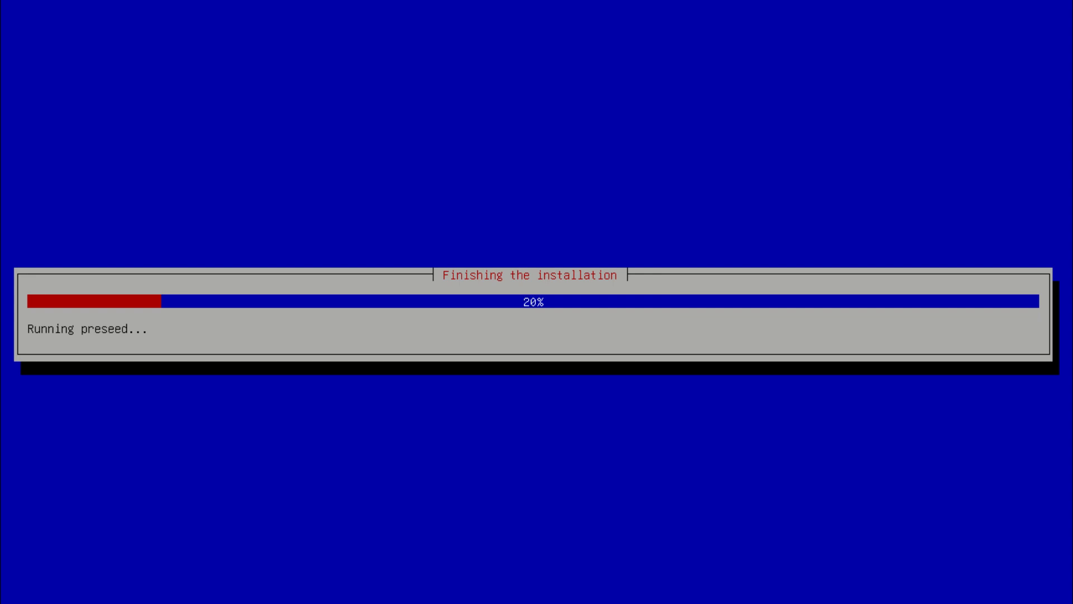